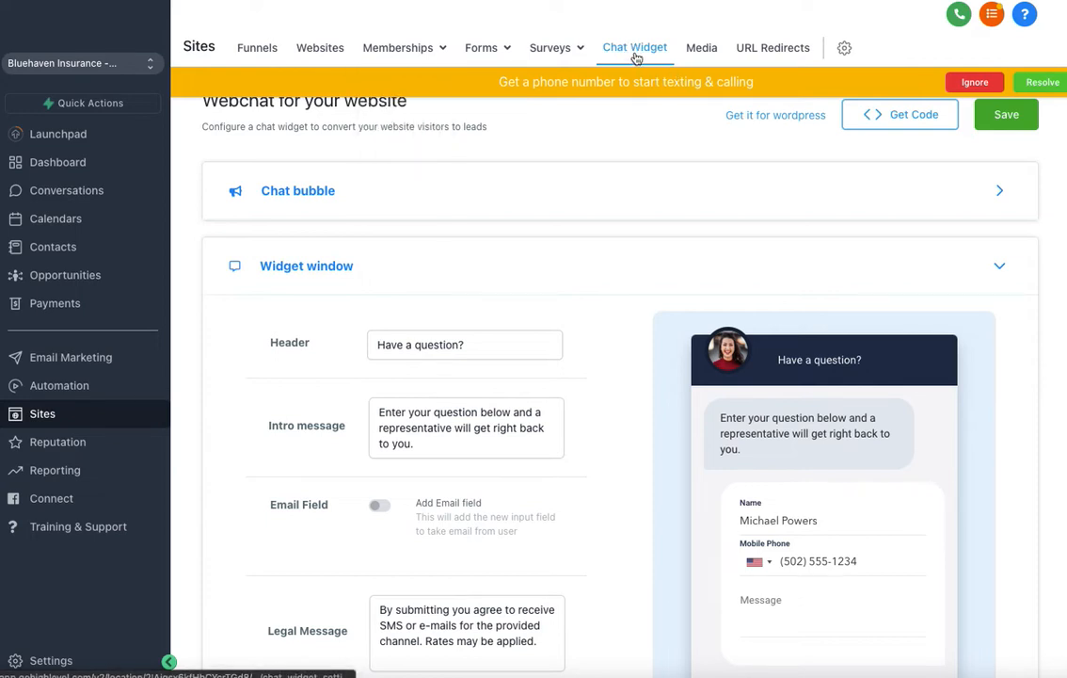
- Dismiss the phone number notice and open the Chat bubble settings of the website chat widget
left_click(974, 83)
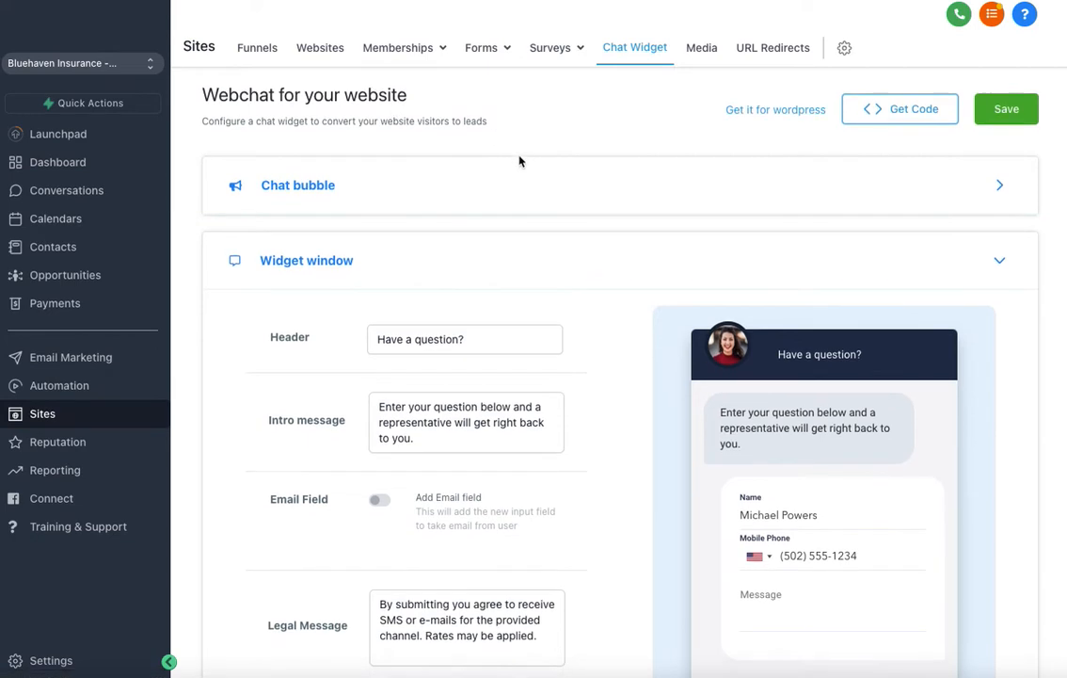
scroll(506, 143, "down", 1)
scroll(500, 166, "up", 1)
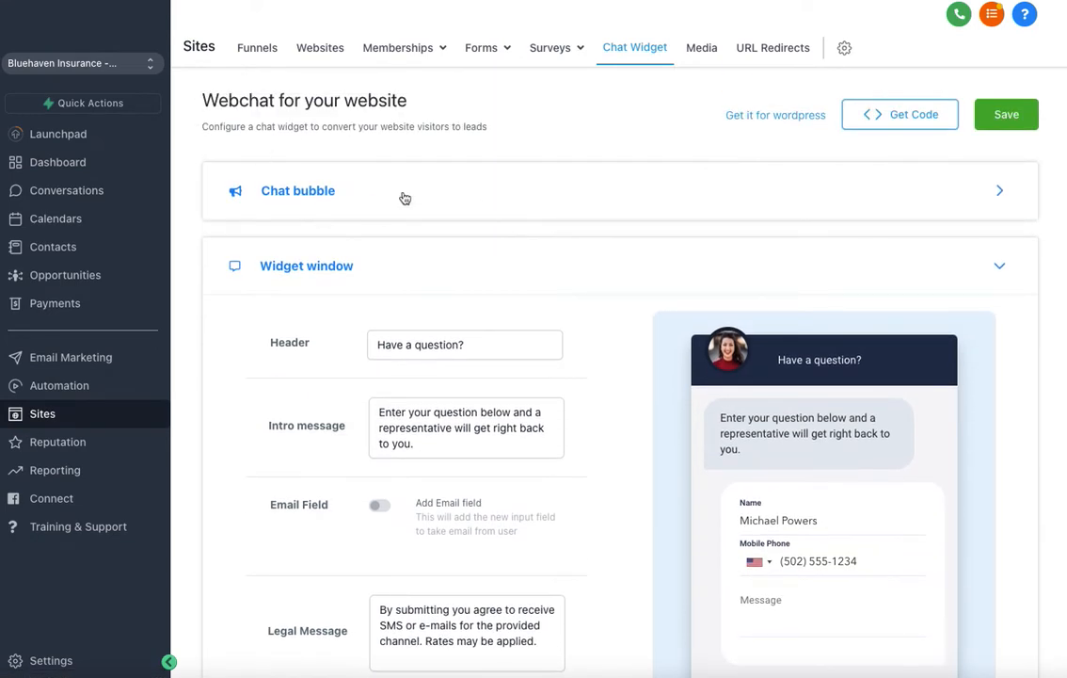
left_click(289, 193)
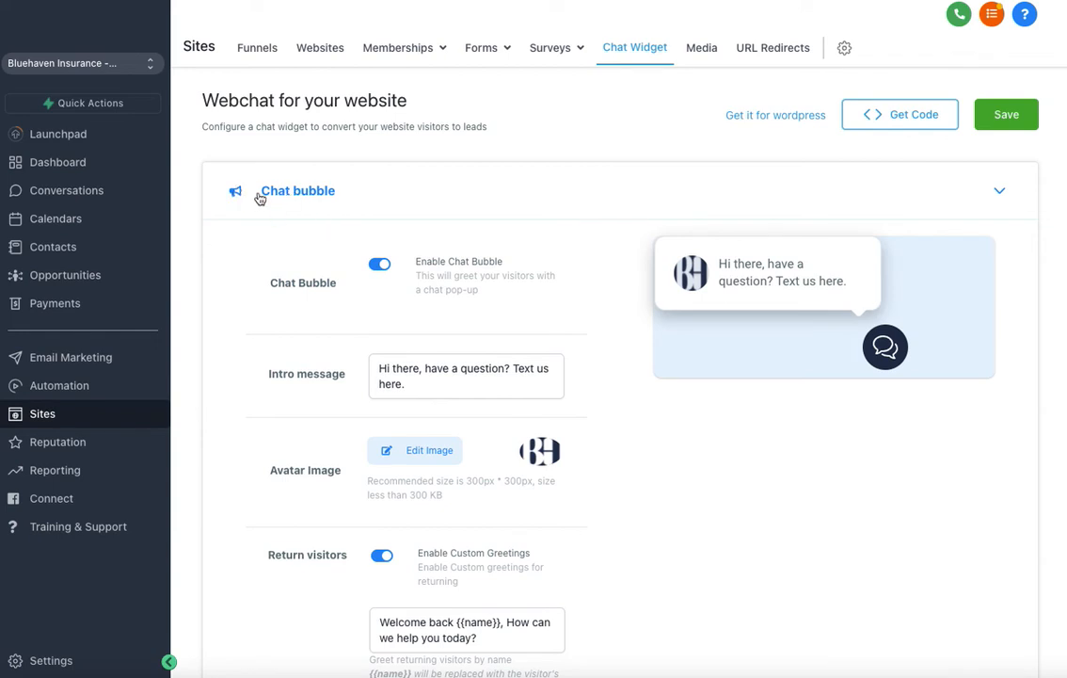
- Disable the chat bubble to preview the widget without its greeting pop-up, and enable it again
scroll(364, 216, "down", 1)
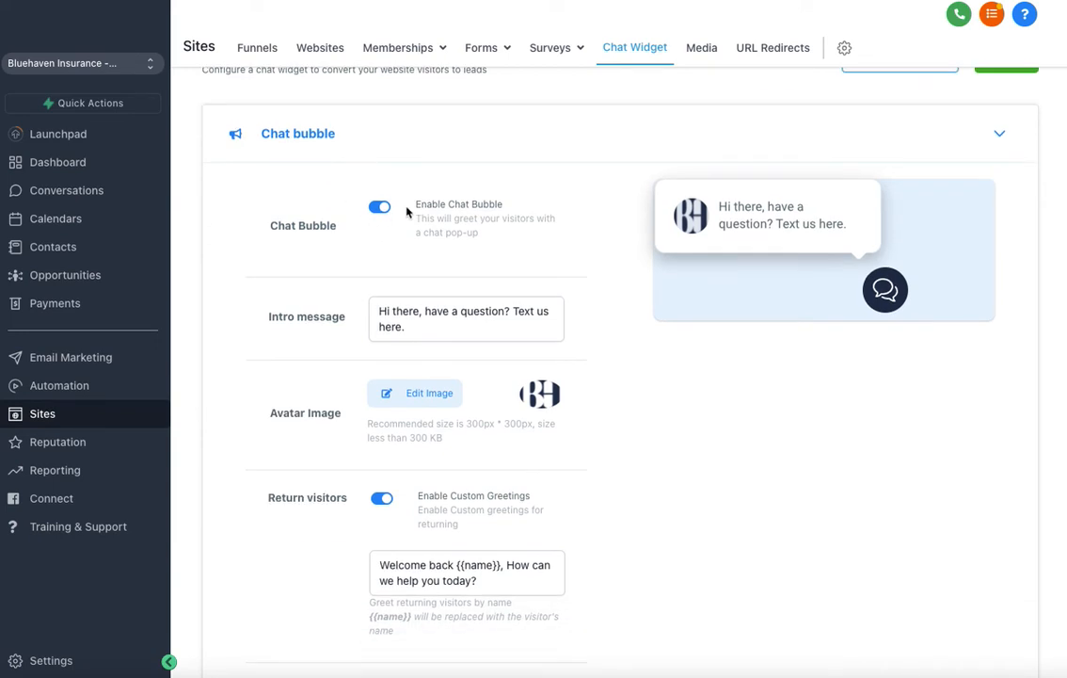
left_click(380, 211)
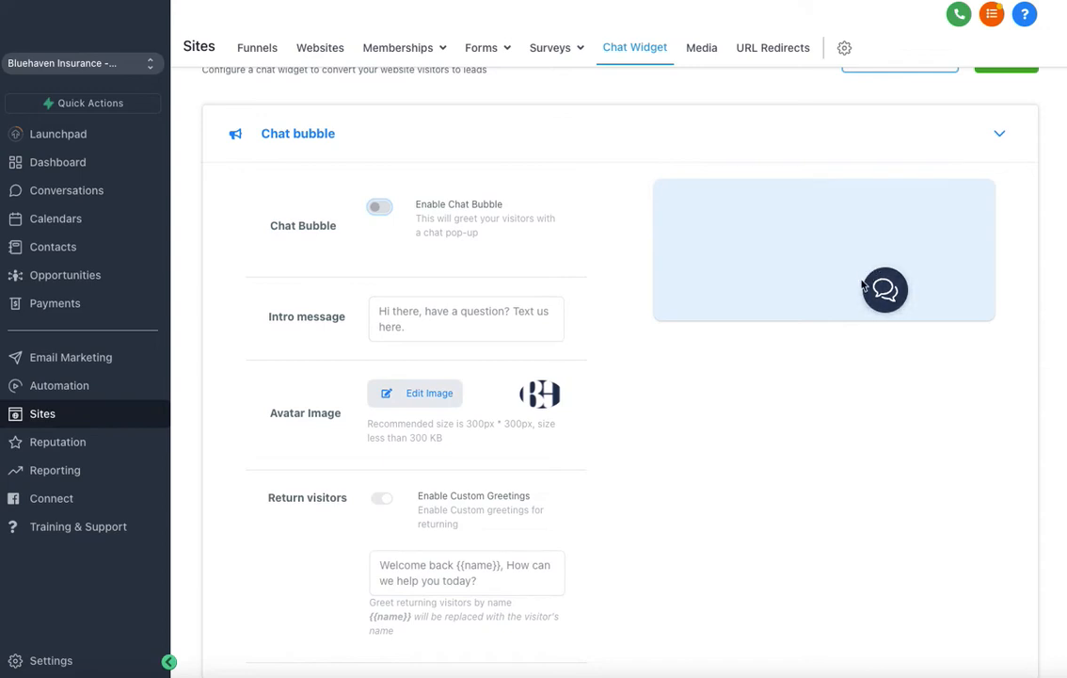
left_click(379, 207)
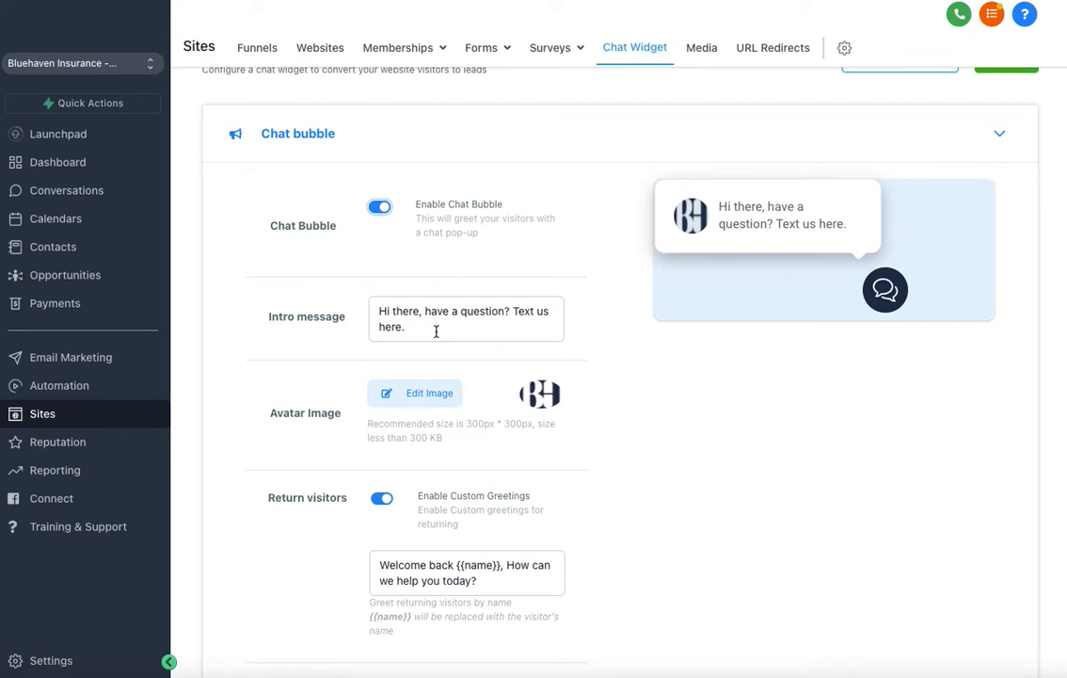
- Replace the chat bubble's intro message with "Hey! Have a question?"
left_click_drag(436, 332, 355, 304)
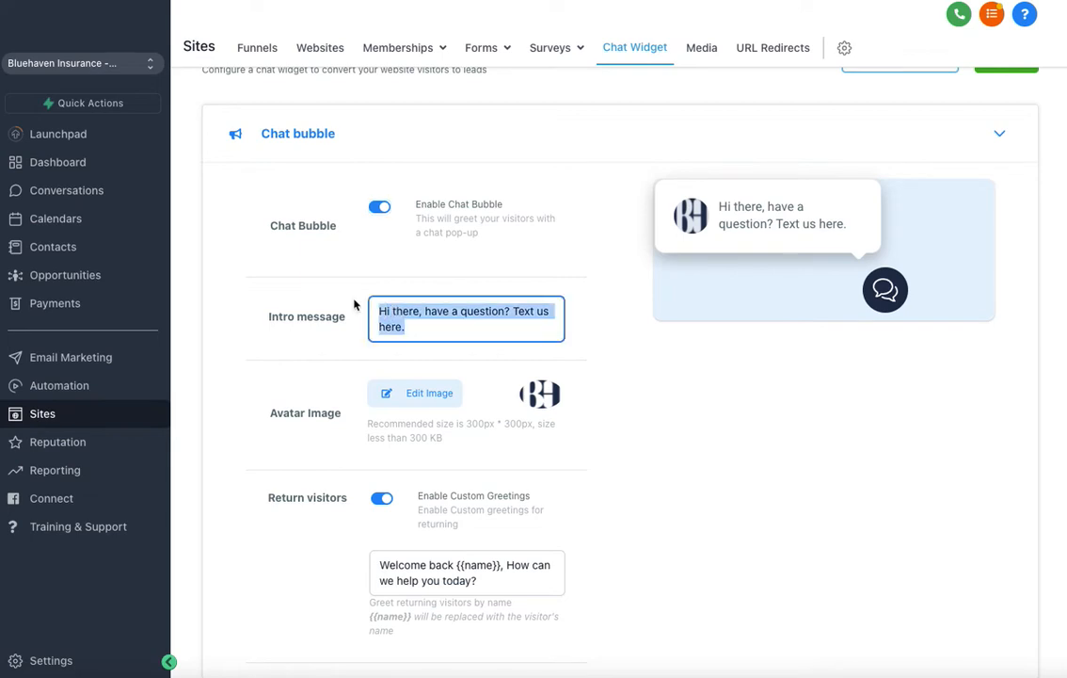
type("Hey!@")
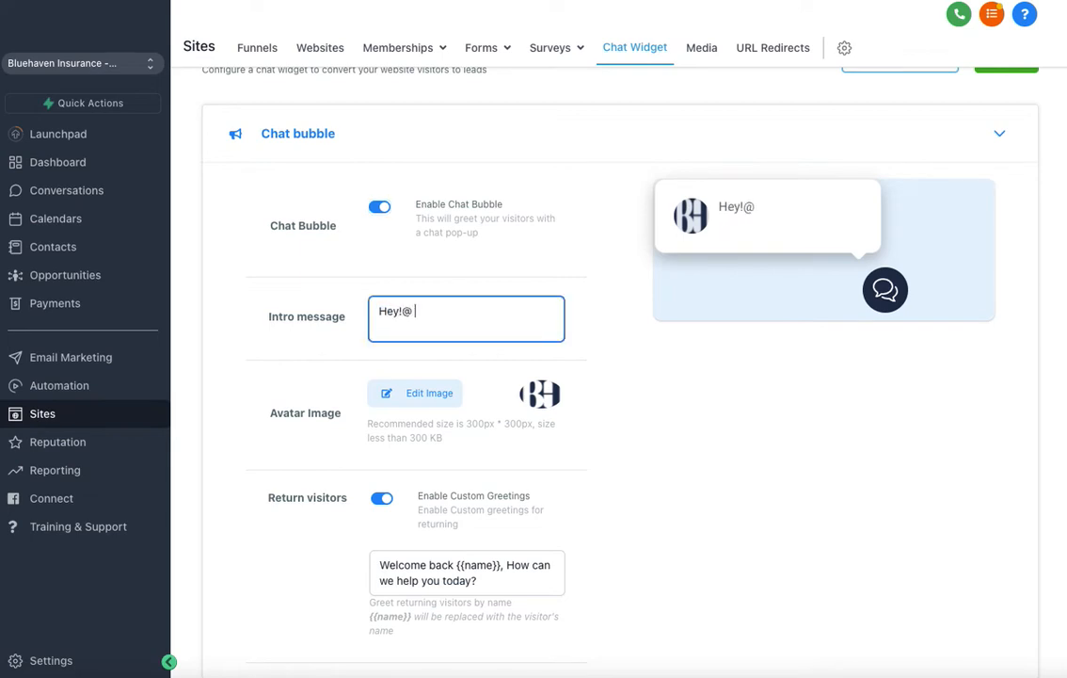
key("BackSpace")
type("Have a question?")
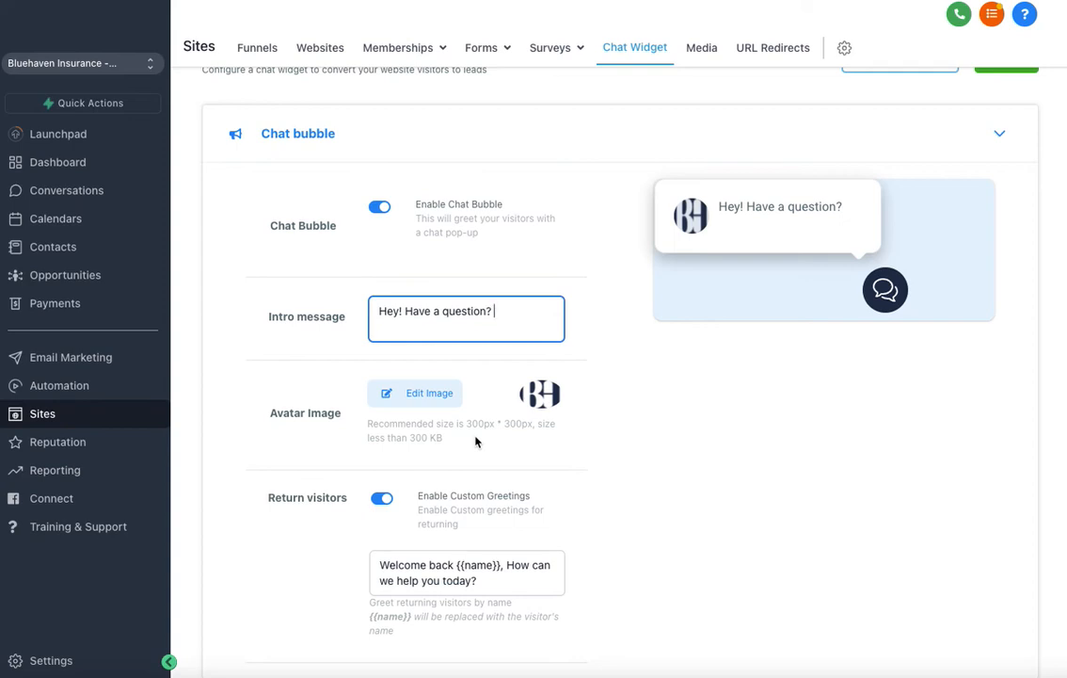
- Look over the return visitor greeting and open the Widget window settings
scroll(480, 429, "down", 2)
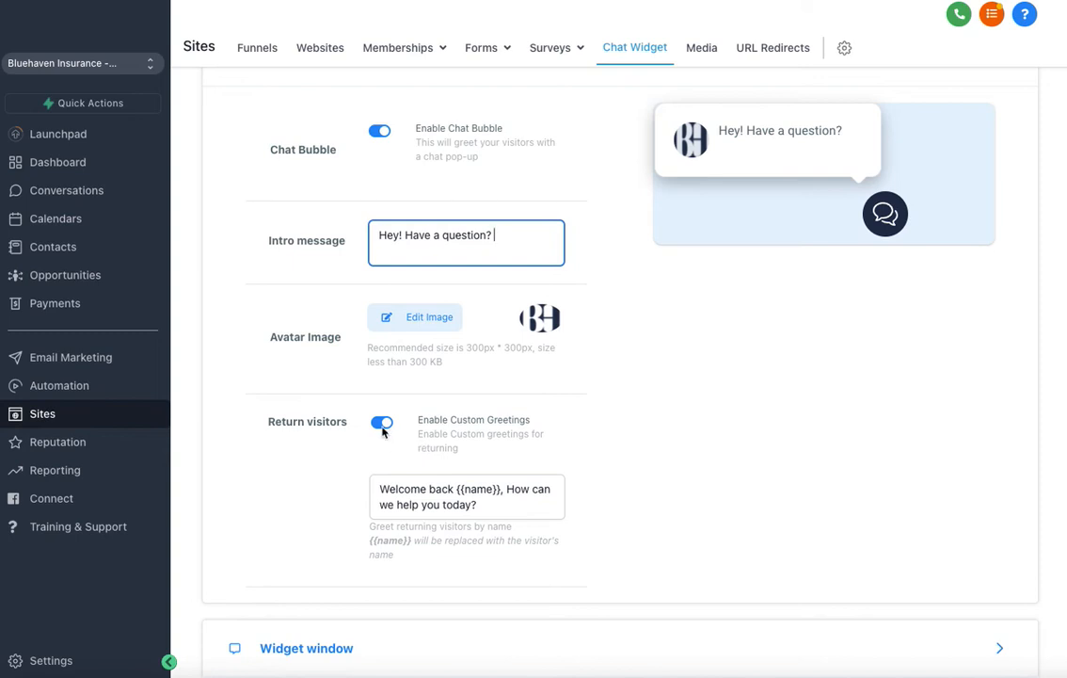
scroll(363, 476, "down", 1)
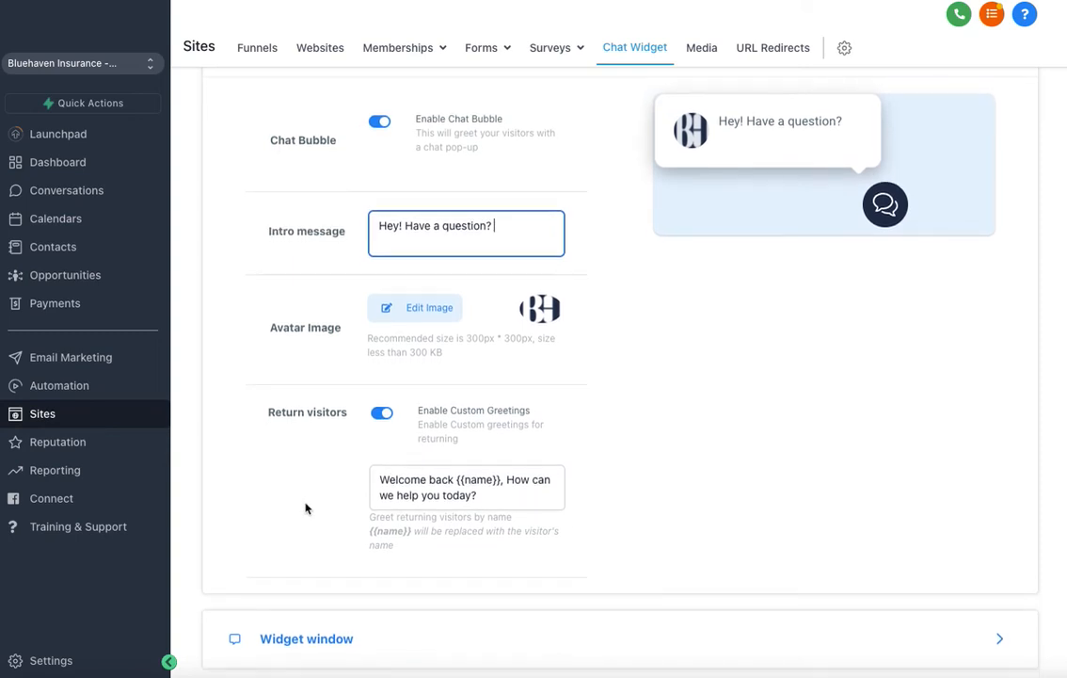
scroll(311, 508, "down", 2)
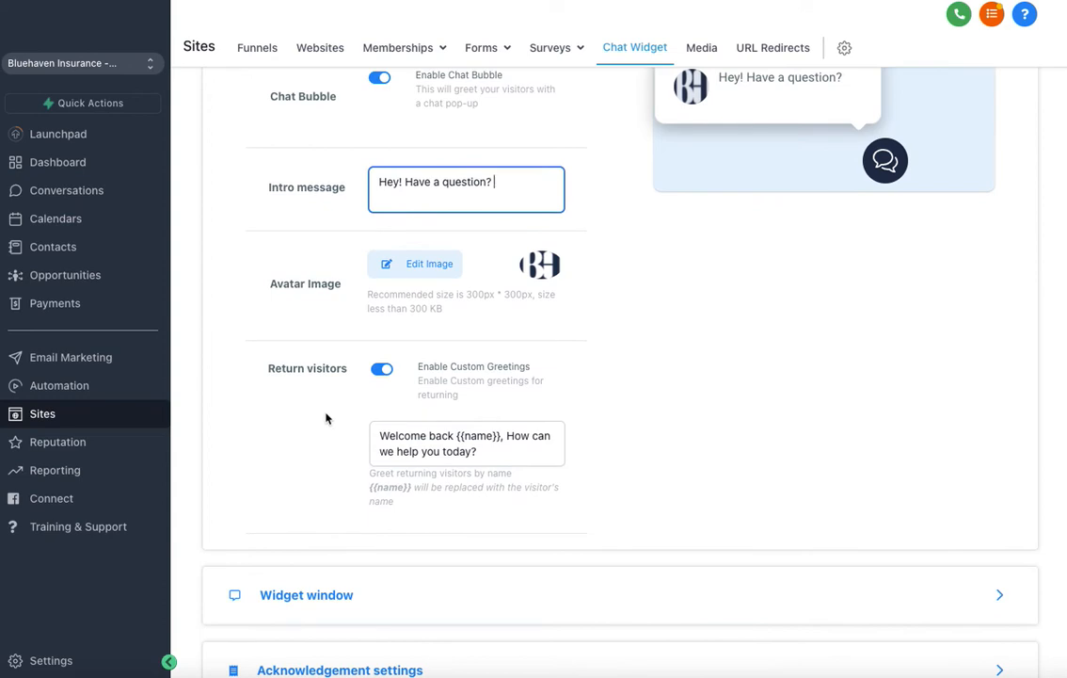
scroll(301, 408, "down", 3)
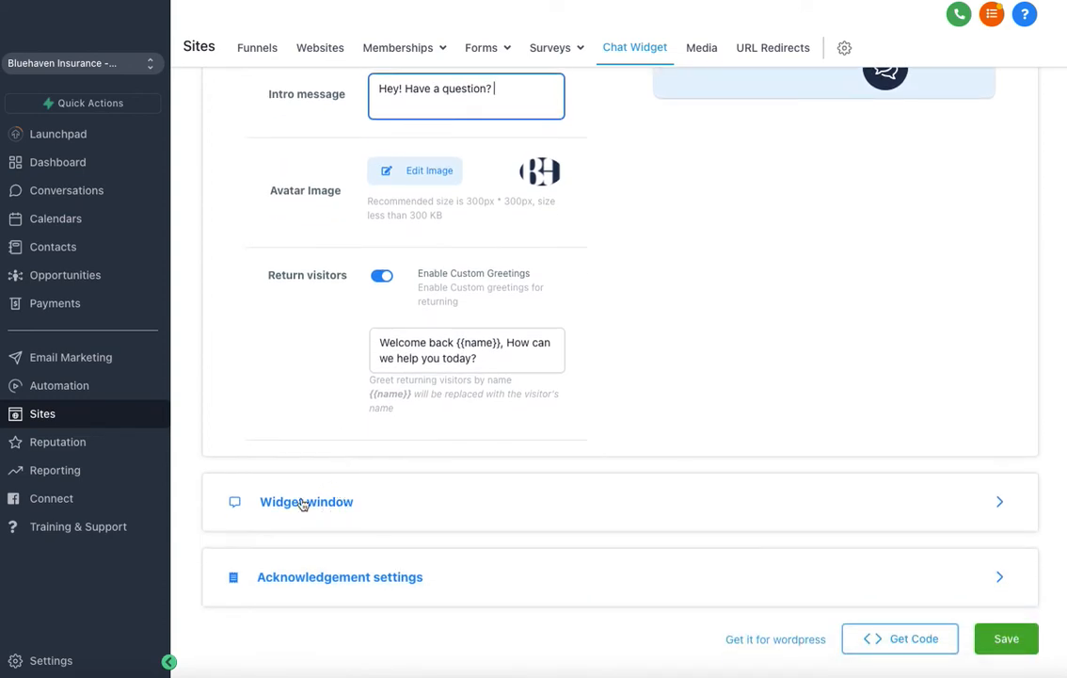
left_click(331, 503)
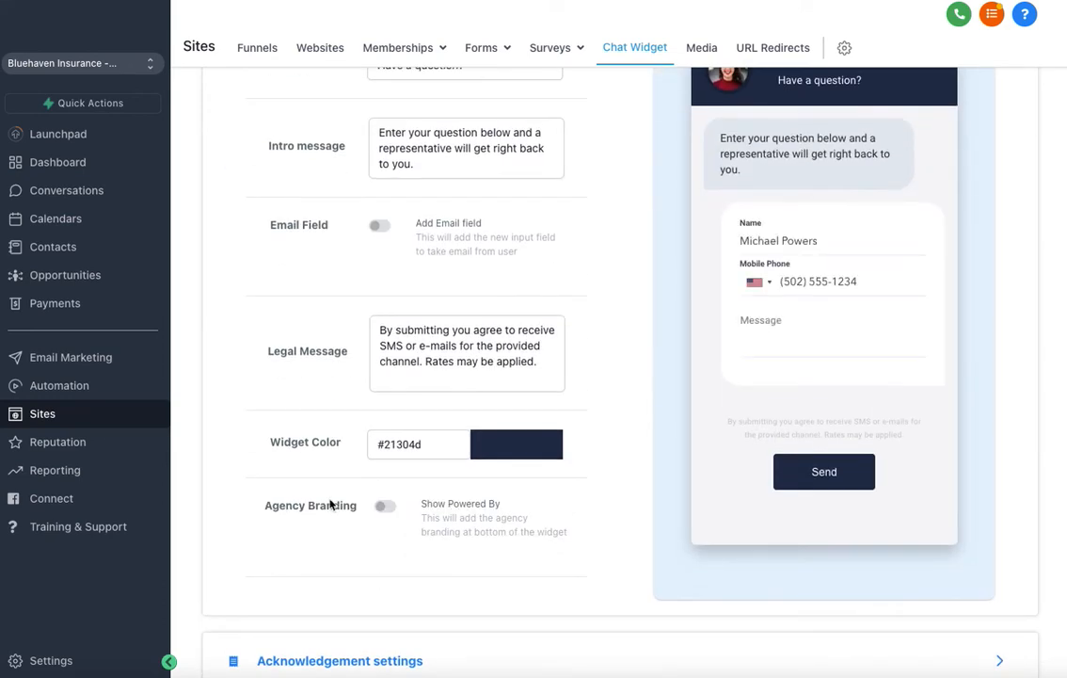
scroll(317, 274, "up", 5)
scroll(960, 408, "down", 3)
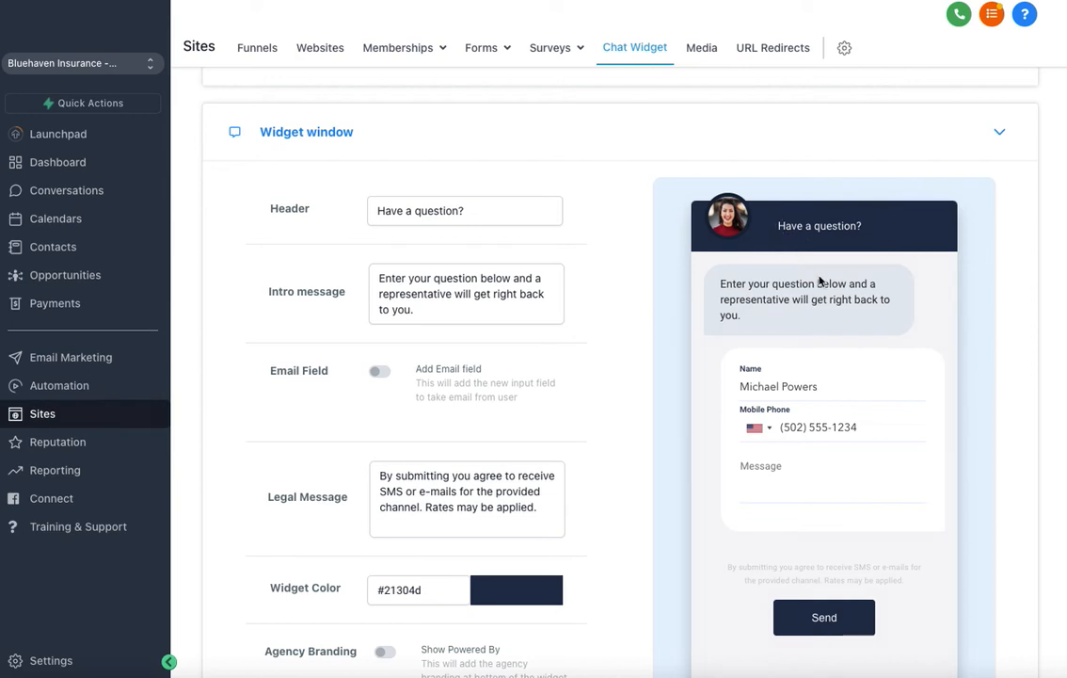
- Examine the widget window's header, intro message and legal message and where each appears in the preview
left_click_drag(777, 227, 855, 219)
left_click_drag(721, 283, 773, 342)
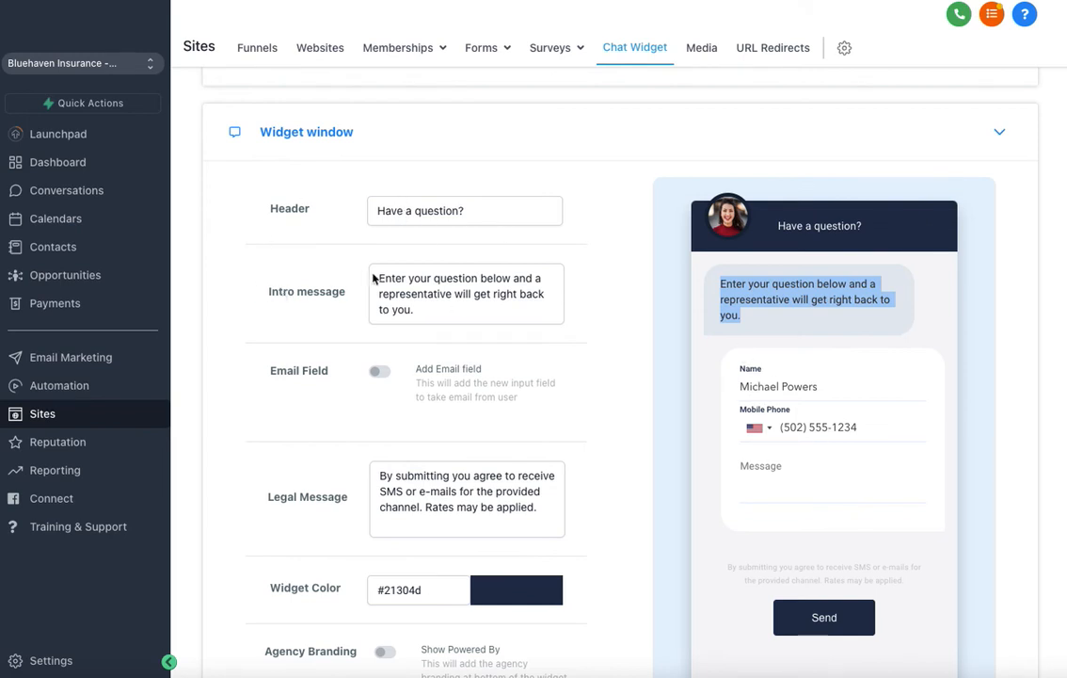
left_click(463, 211)
left_click(406, 307)
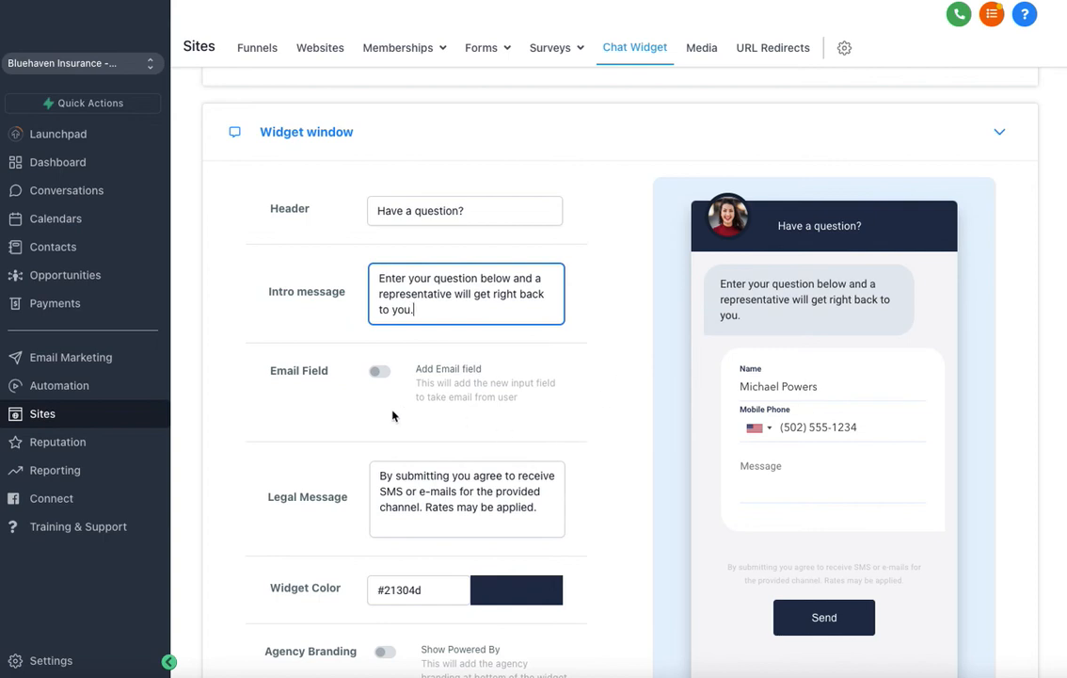
scroll(395, 460, "down", 1)
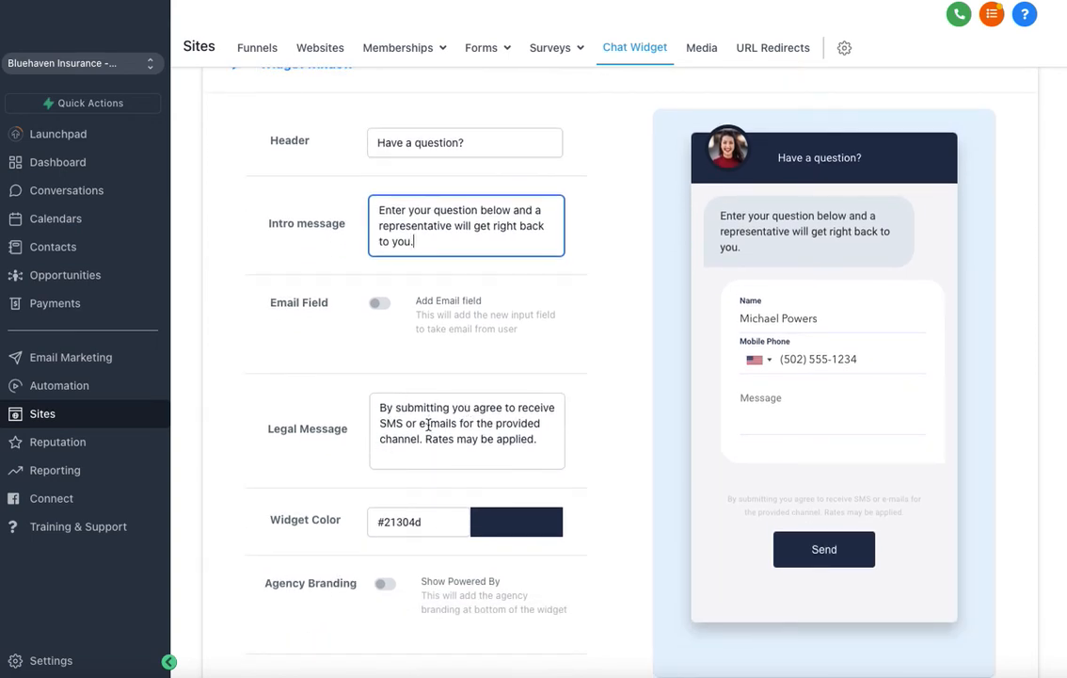
left_click_drag(805, 505, 917, 512)
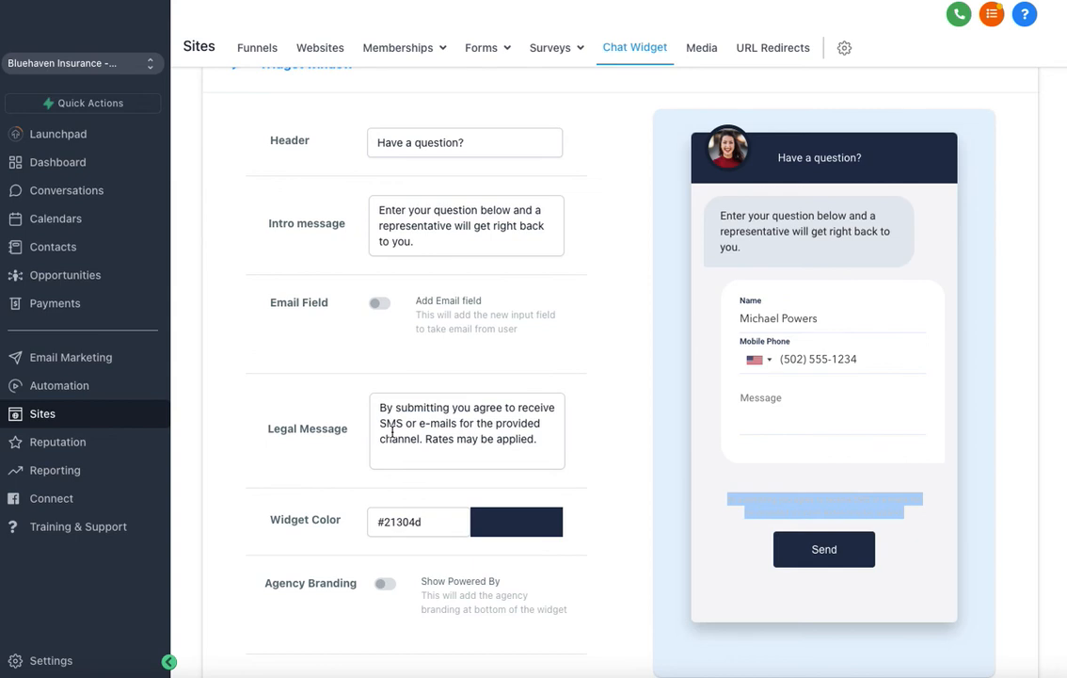
left_click(703, 487)
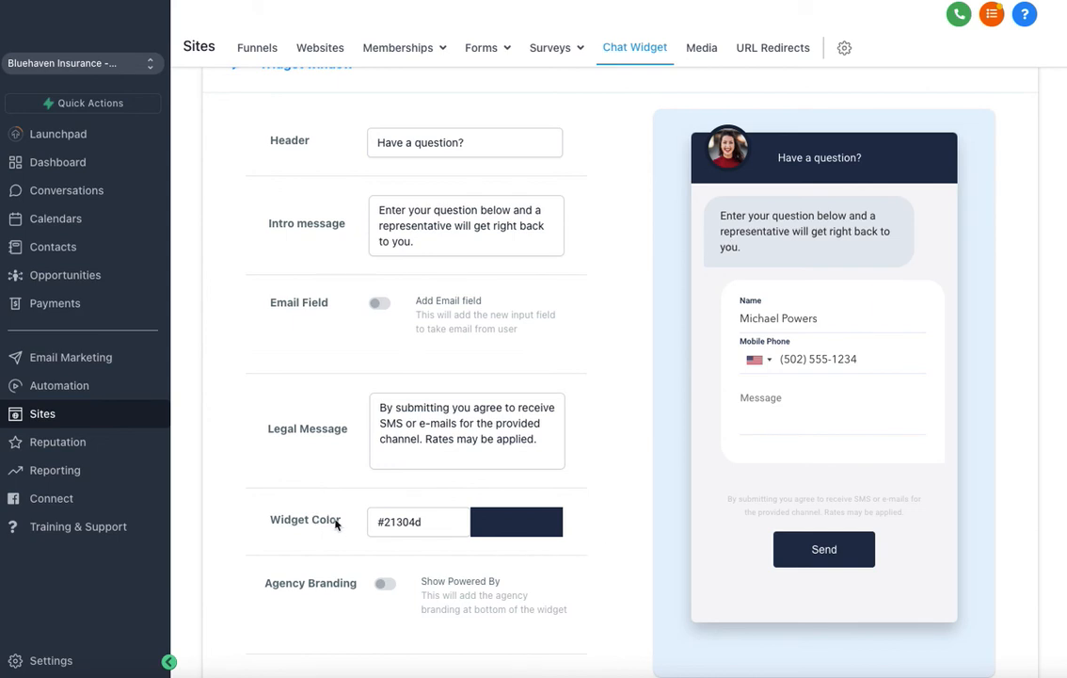
- Set the widget color to the dark blue #212B4D with the color picker
left_click(502, 533)
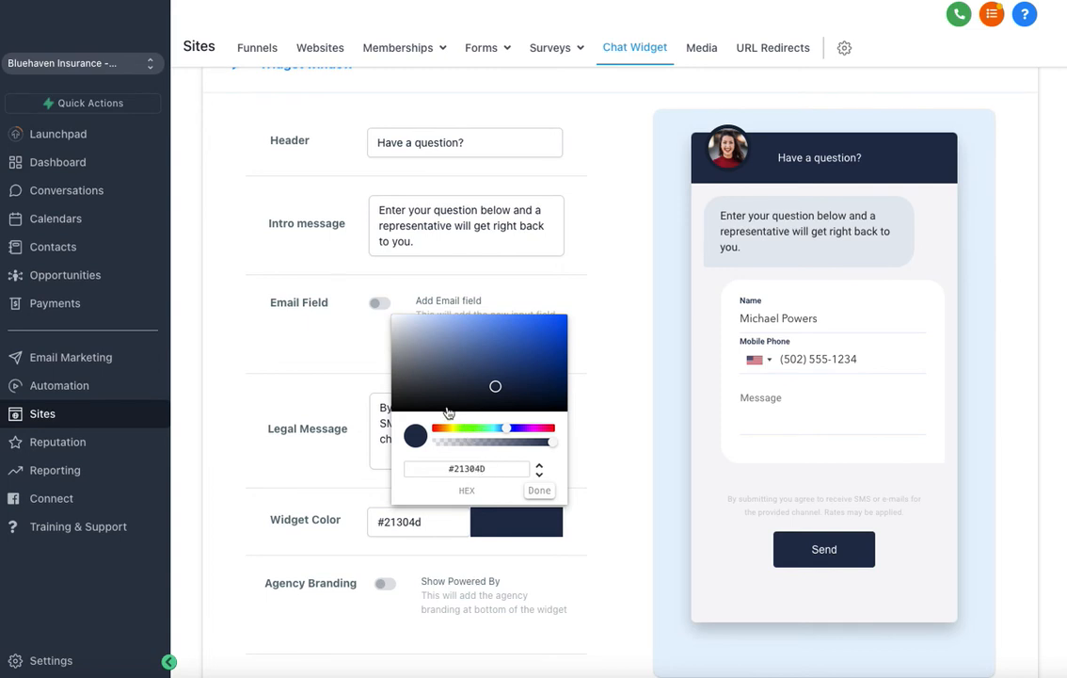
left_click_drag(444, 429, 509, 436)
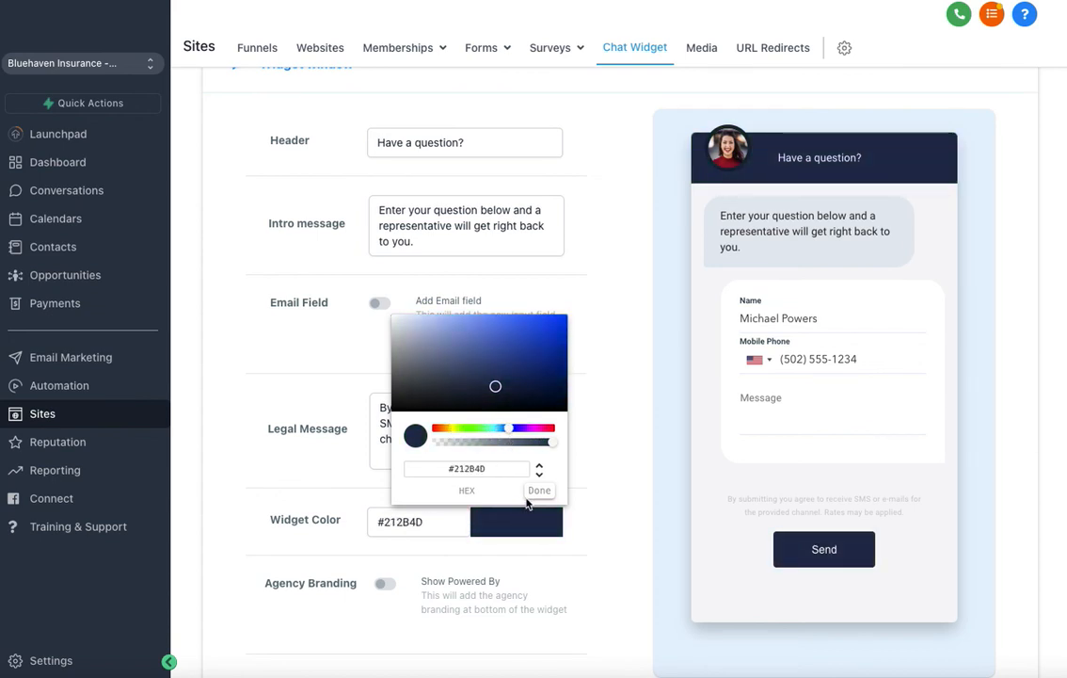
left_click(539, 492)
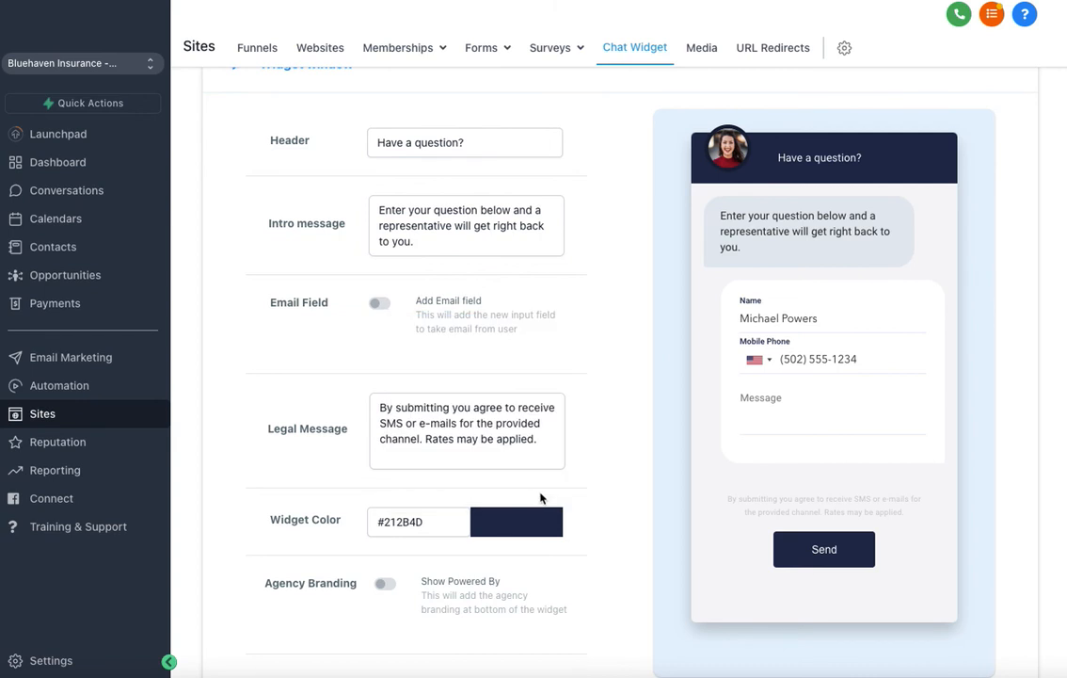
- Open the Acknowledgement settings and examine the customer support contact, greeting and message fields
scroll(638, 508, "down", 2)
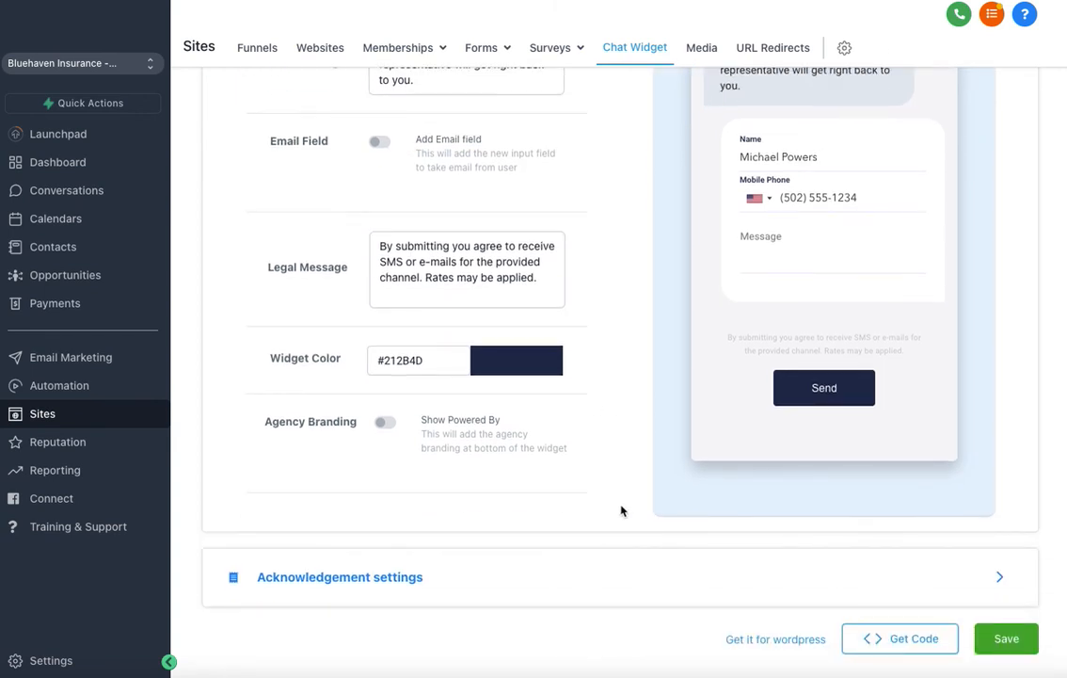
left_click(310, 584)
scroll(309, 581, "down", 3)
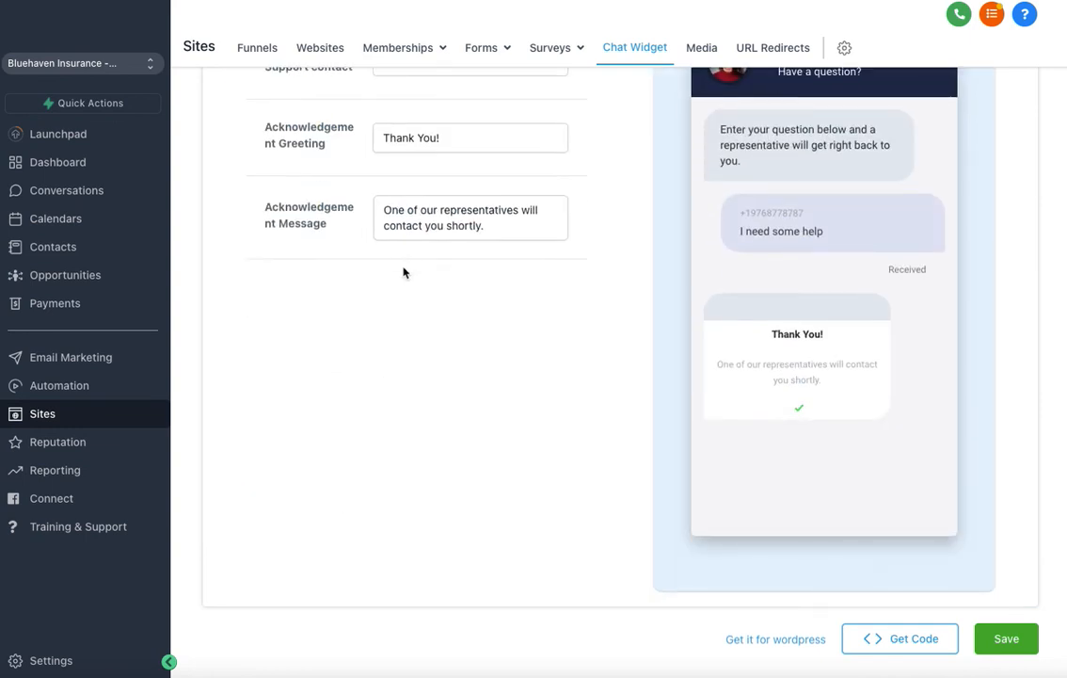
scroll(422, 450, "up", 1)
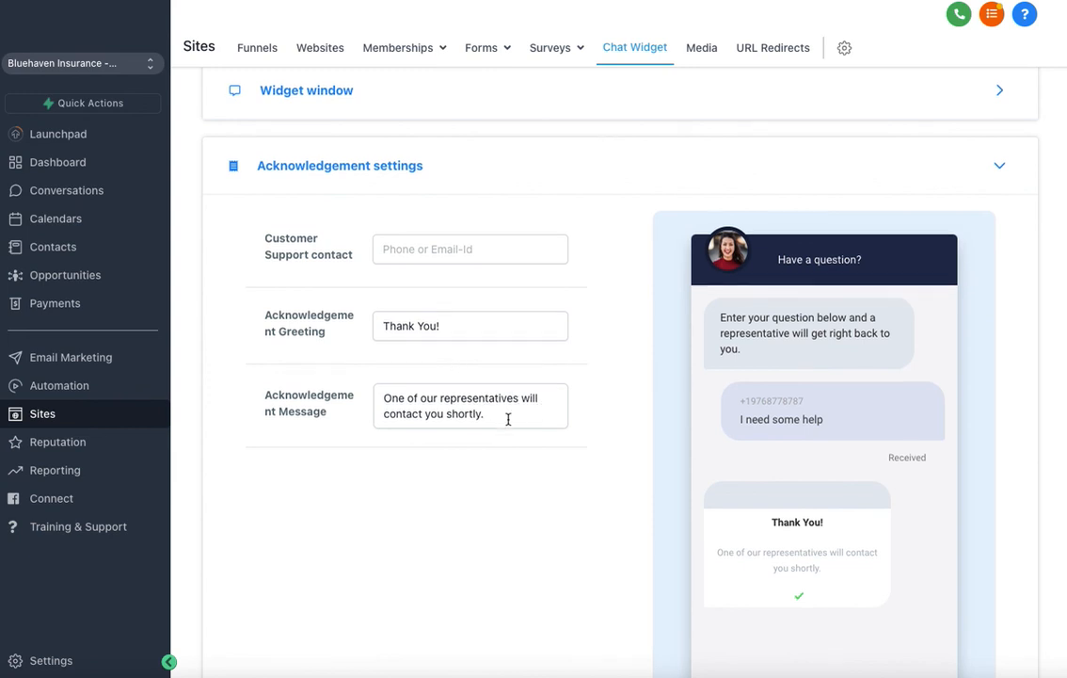
scroll(502, 420, "down", 1)
left_click_drag(562, 351, 464, 290)
left_click(463, 275)
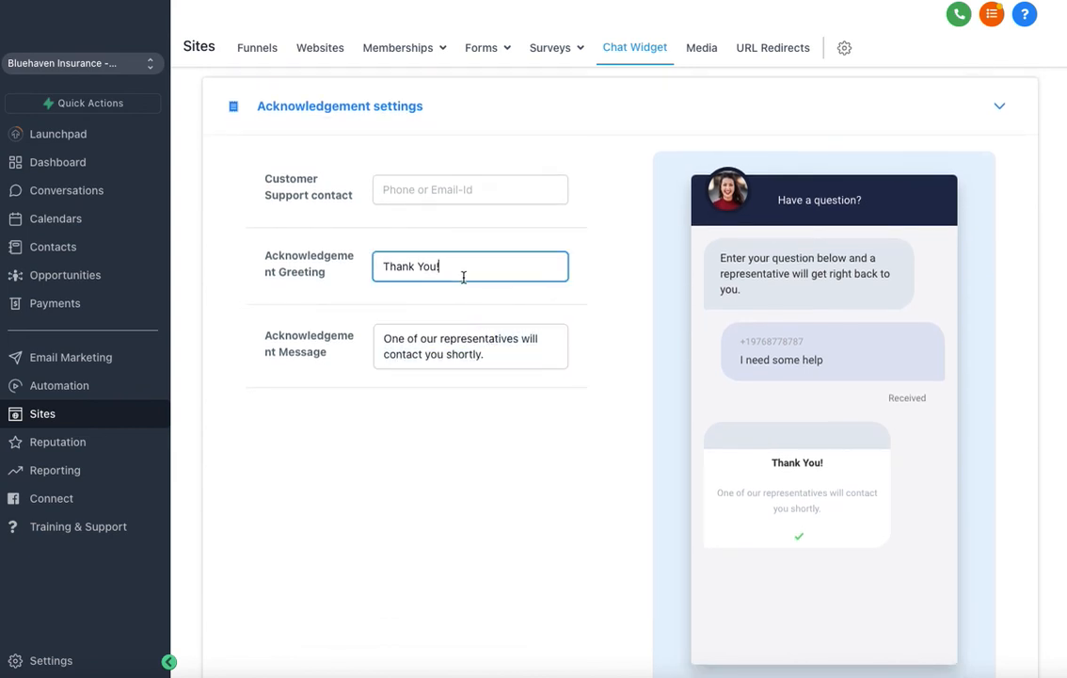
left_click(452, 193)
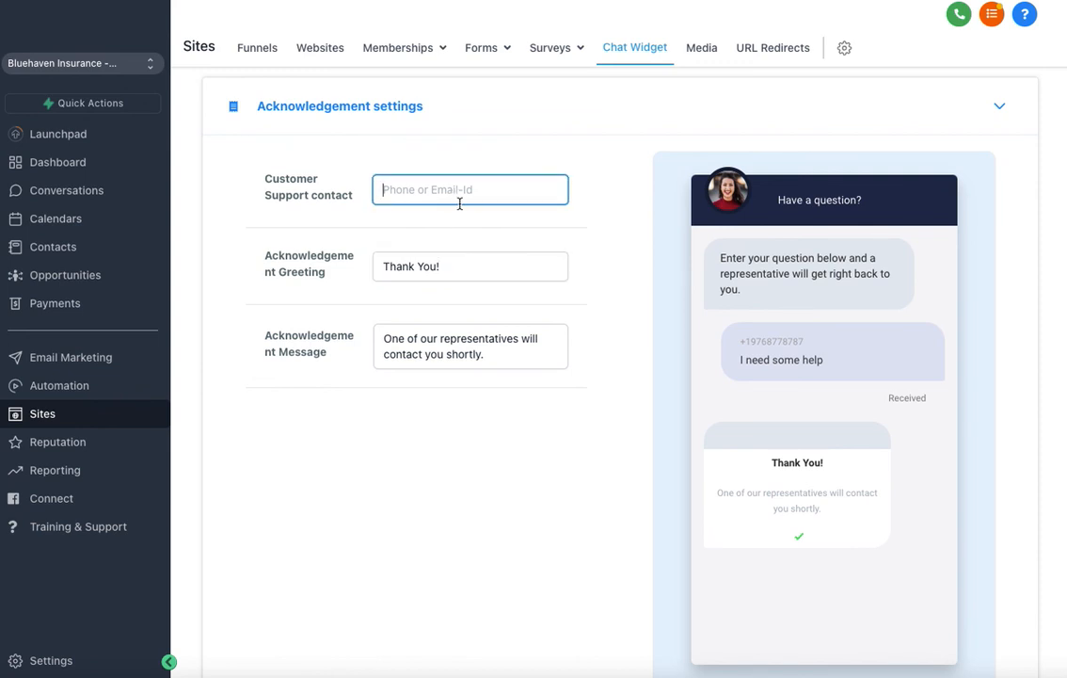
- Save the chat widget configuration
scroll(541, 304, "down", 1)
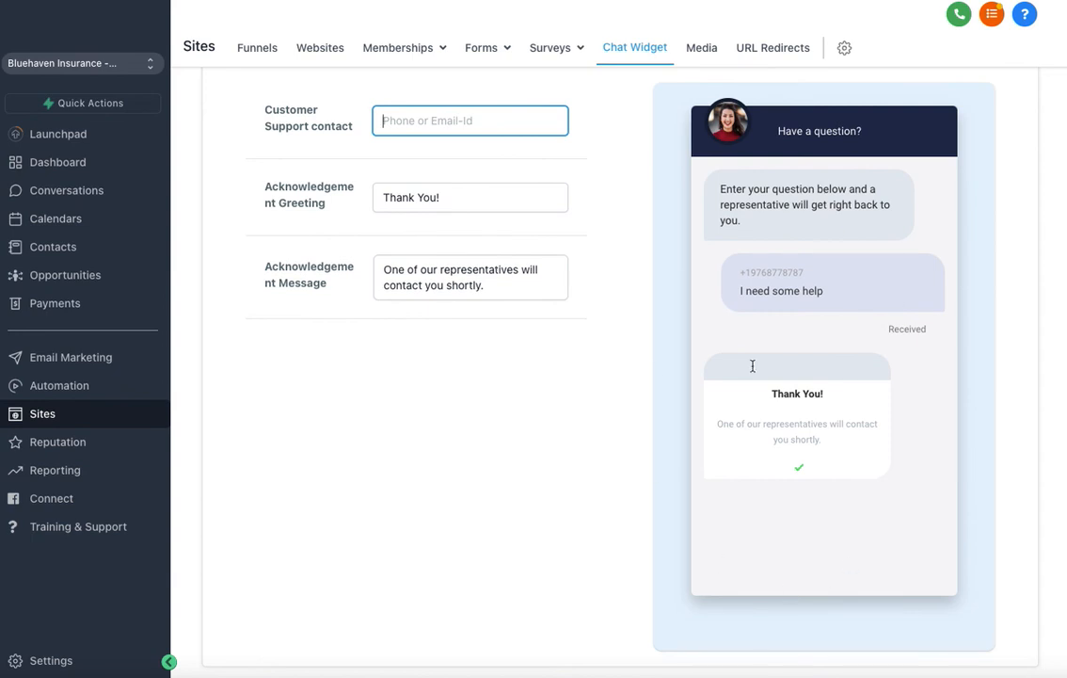
scroll(585, 512, "down", 1)
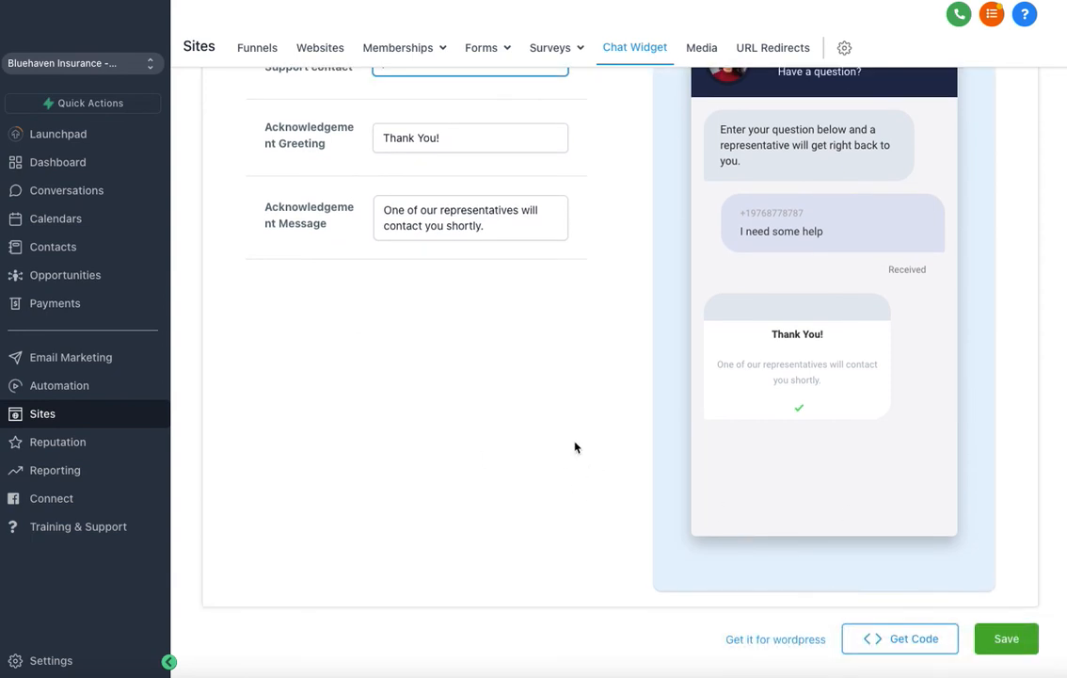
left_click(1009, 638)
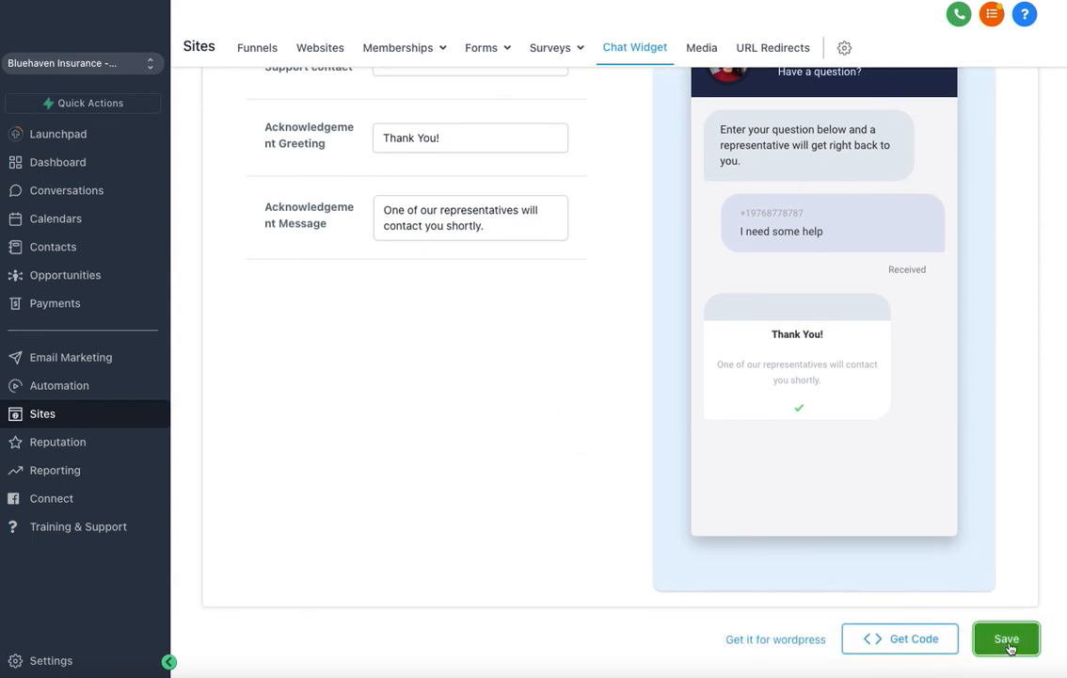